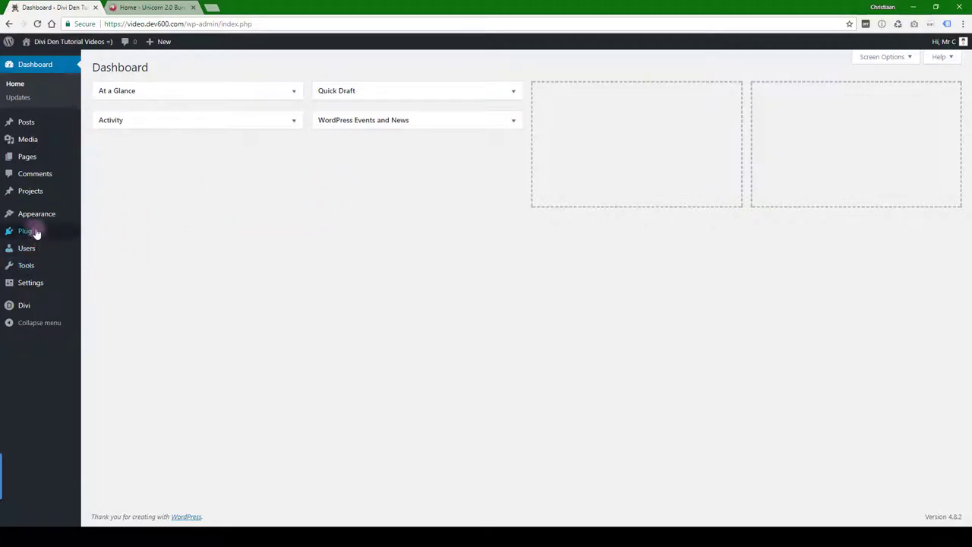
# Upload and install the plugin from unicorn-2-0-assistant-v2-2-plugin.zip, and activate it on the site
pyautogui.moveTo(32, 232)
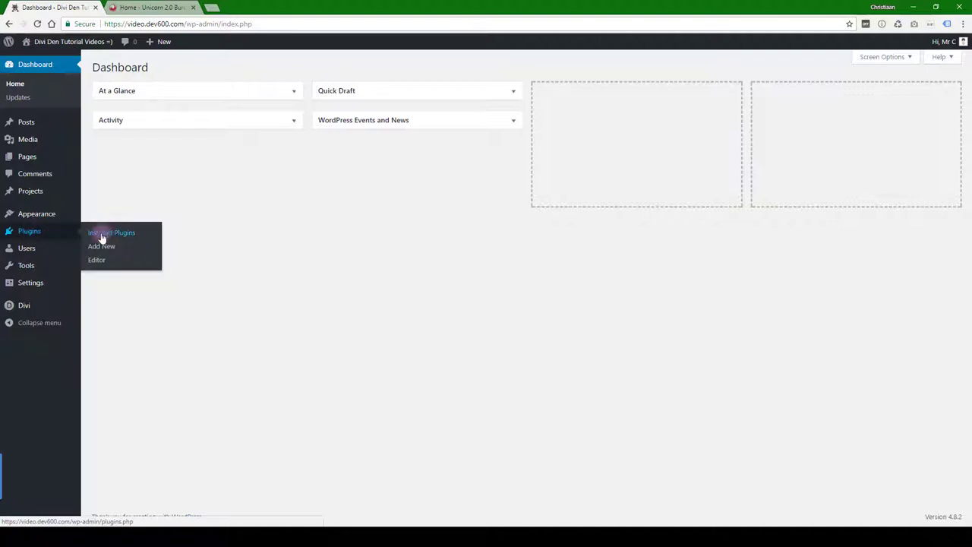
pyautogui.click(17, 233)
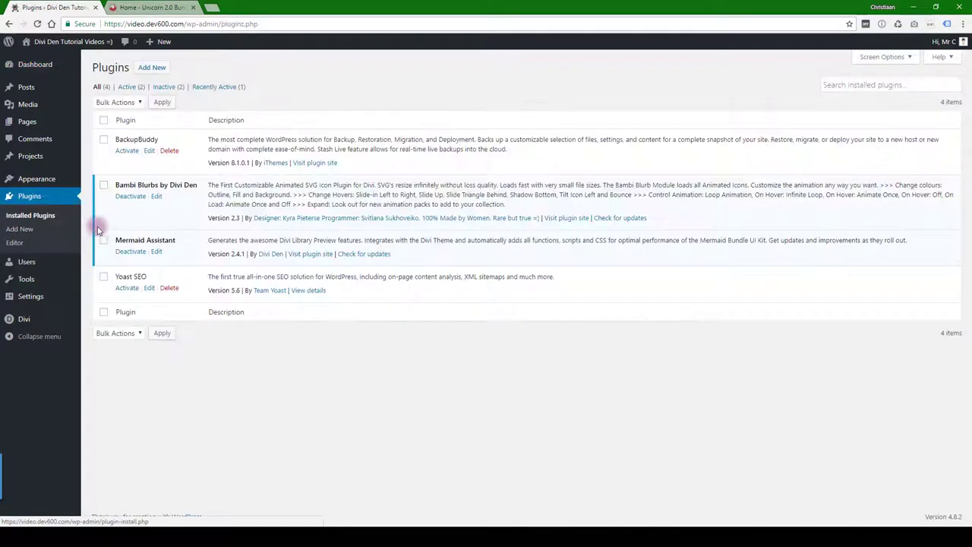
pyautogui.click(155, 68)
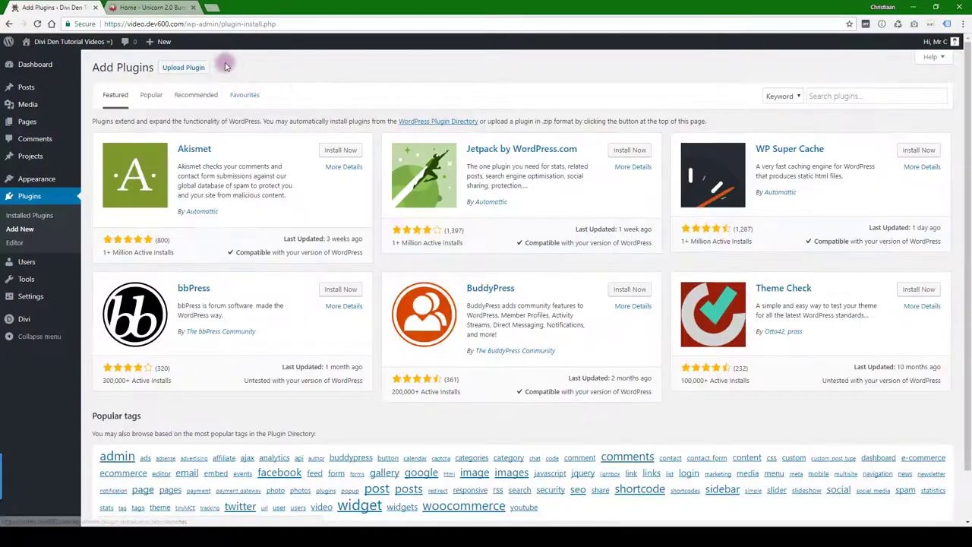
pyautogui.click(189, 67)
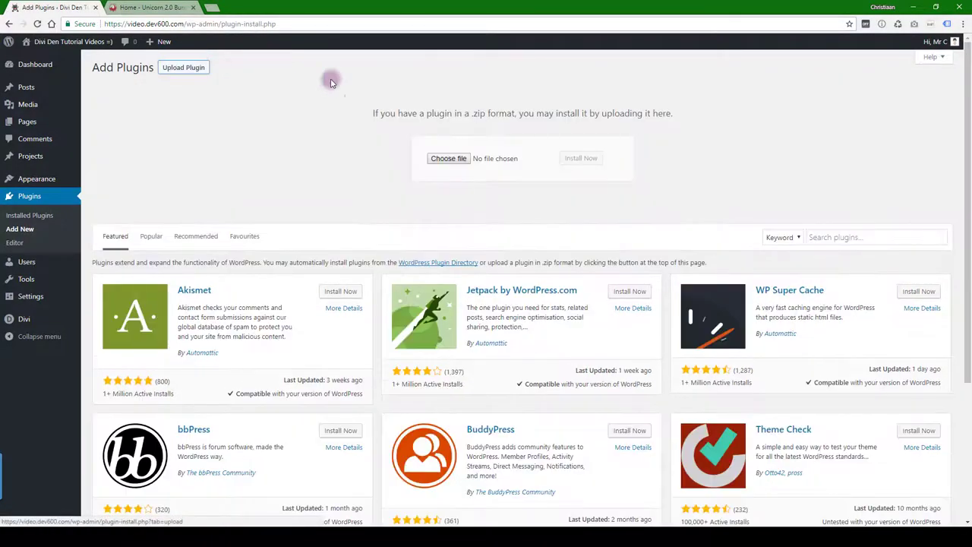
pyautogui.click(449, 158)
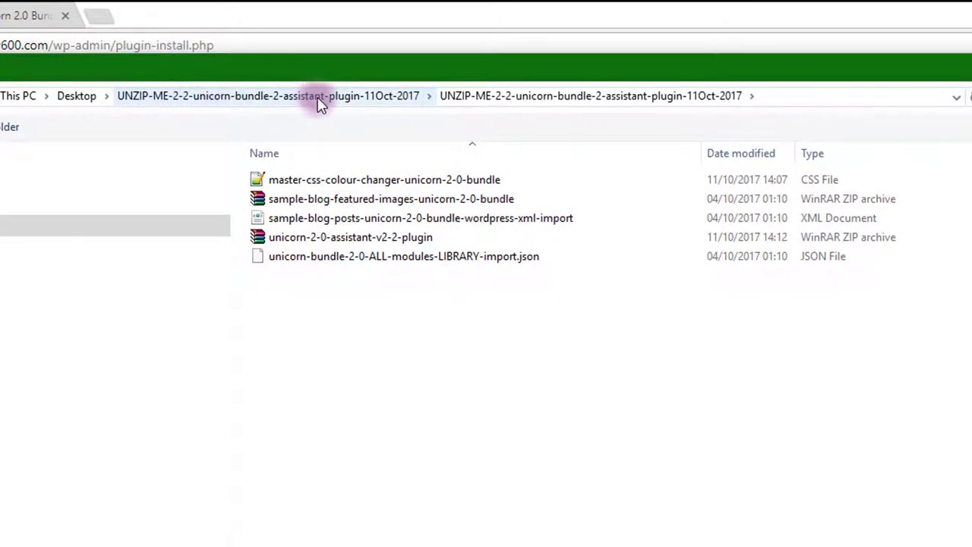
pyautogui.doubleClick(371, 238)
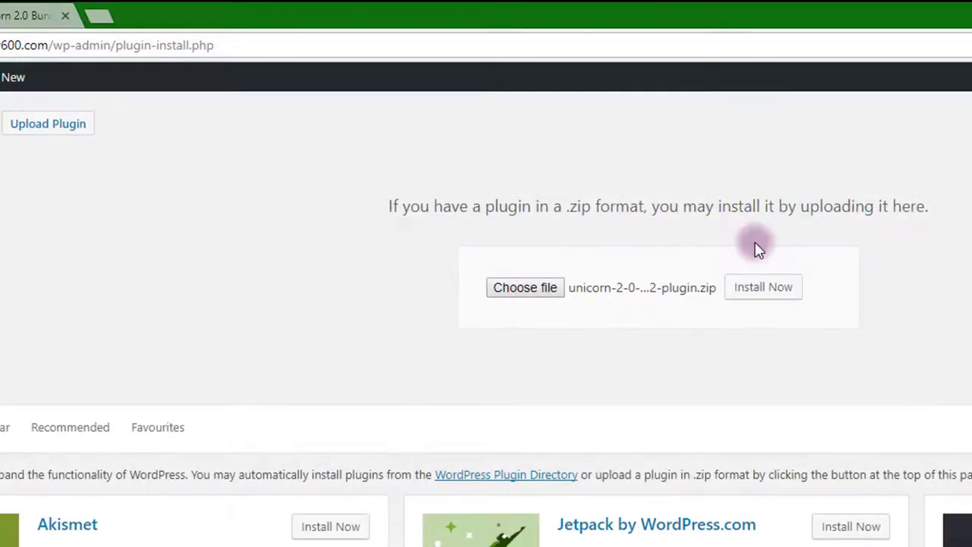
pyautogui.click(763, 287)
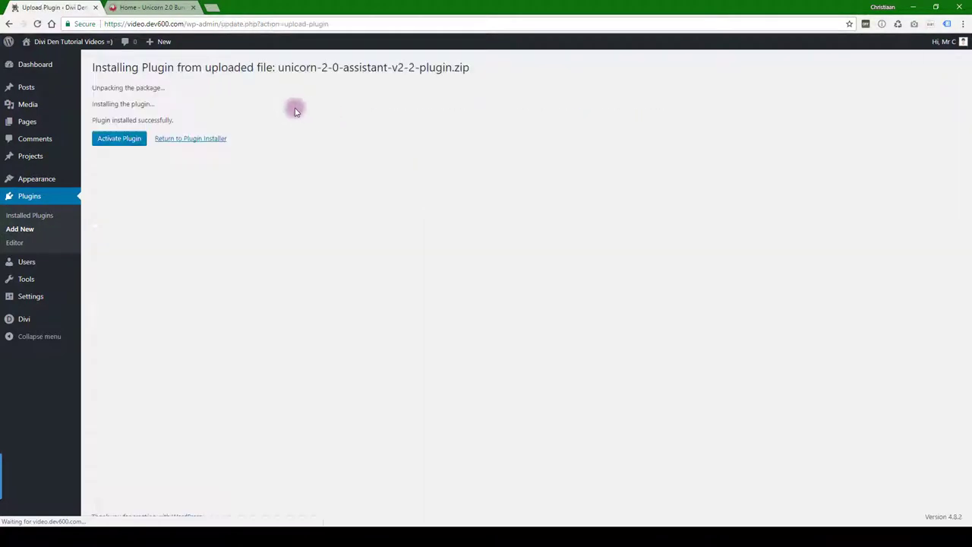
pyautogui.click(130, 139)
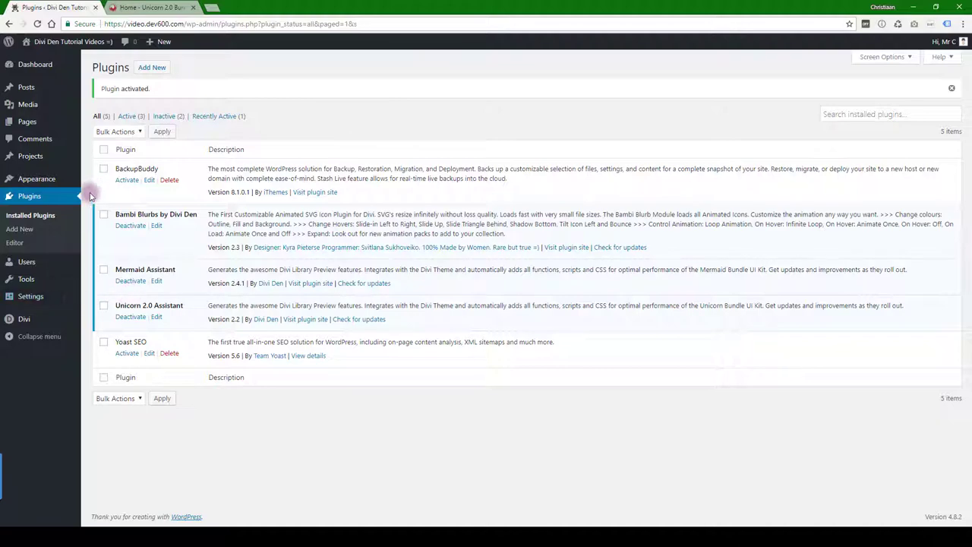
# Open the Unicorn 2.0 Assistant settings and view its Getting Started knowledge base page
pyautogui.moveTo(33, 298)
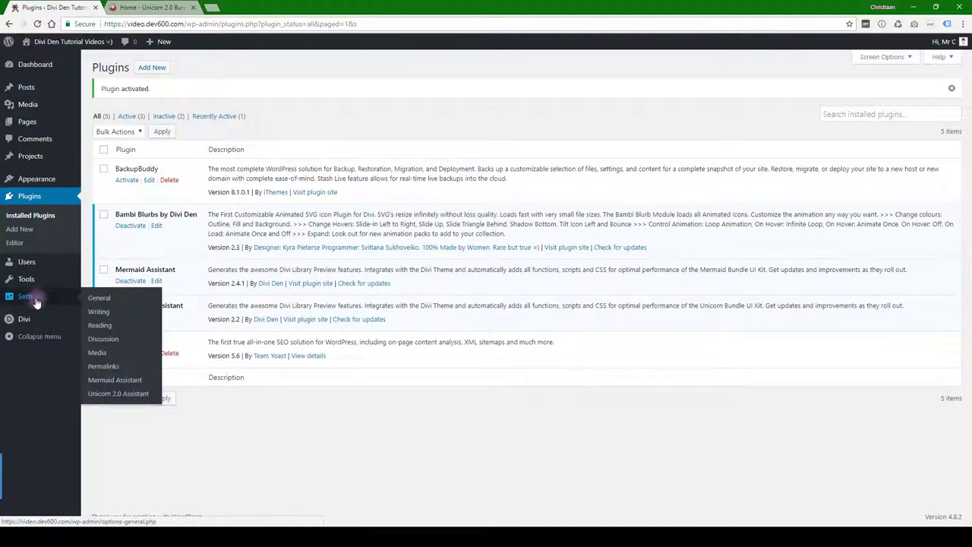
pyautogui.click(114, 394)
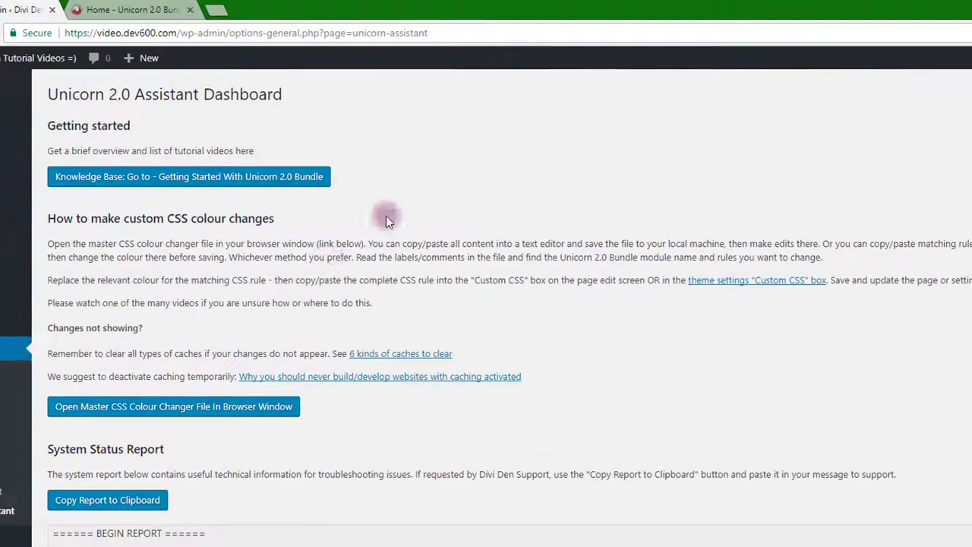
pyautogui.click(152, 179)
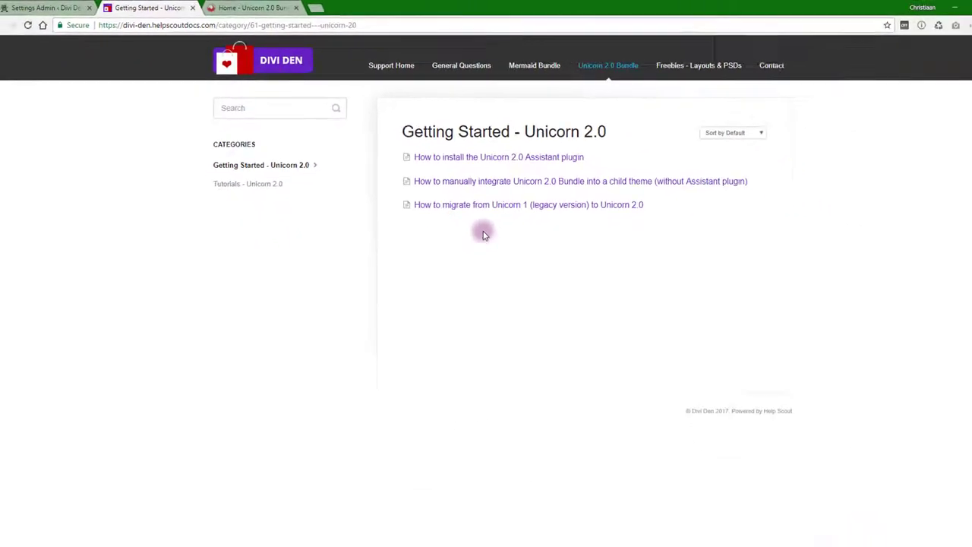
pyautogui.click(59, 7)
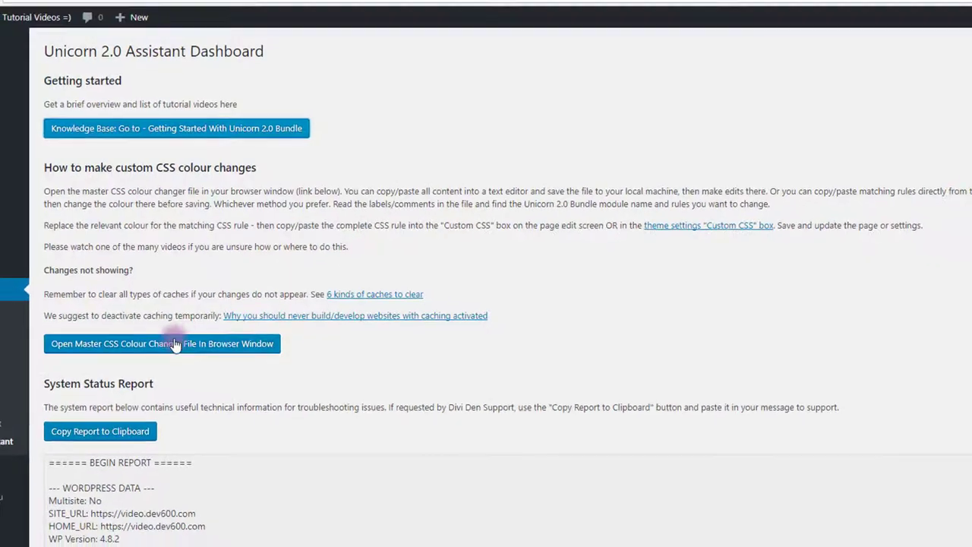
# View the master CSS colour changer file and review the System Status Report on the assistant dashboard
pyautogui.click(174, 345)
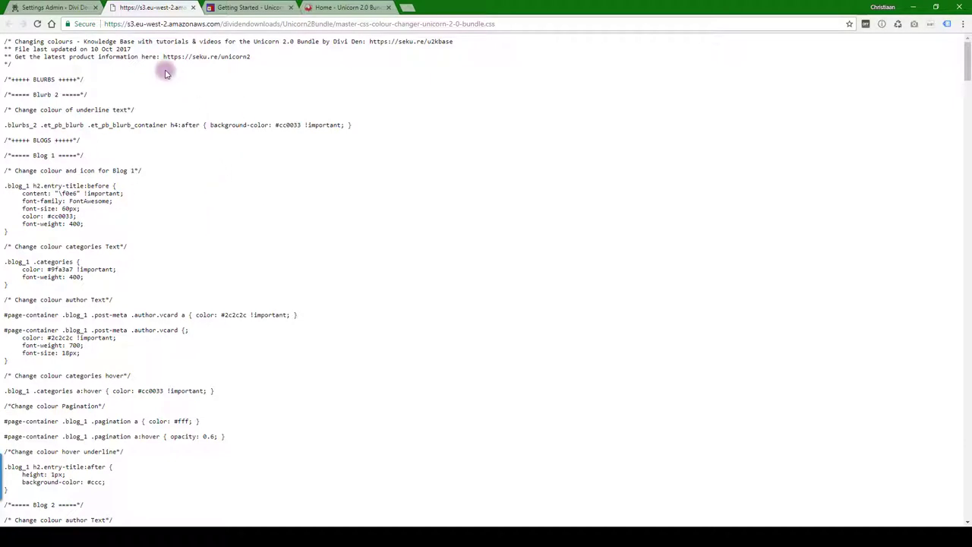
pyautogui.click(70, 7)
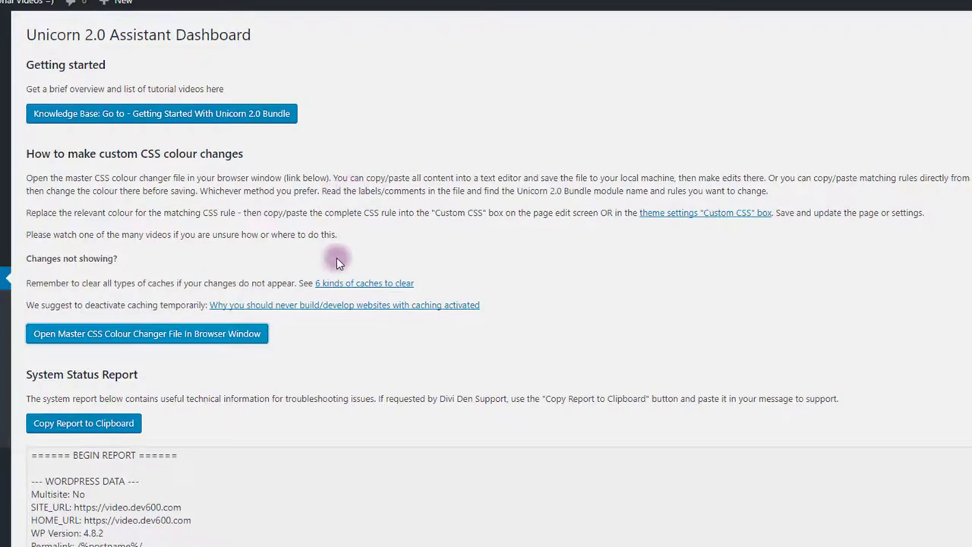
pyautogui.scroll(-3, 336, 258)
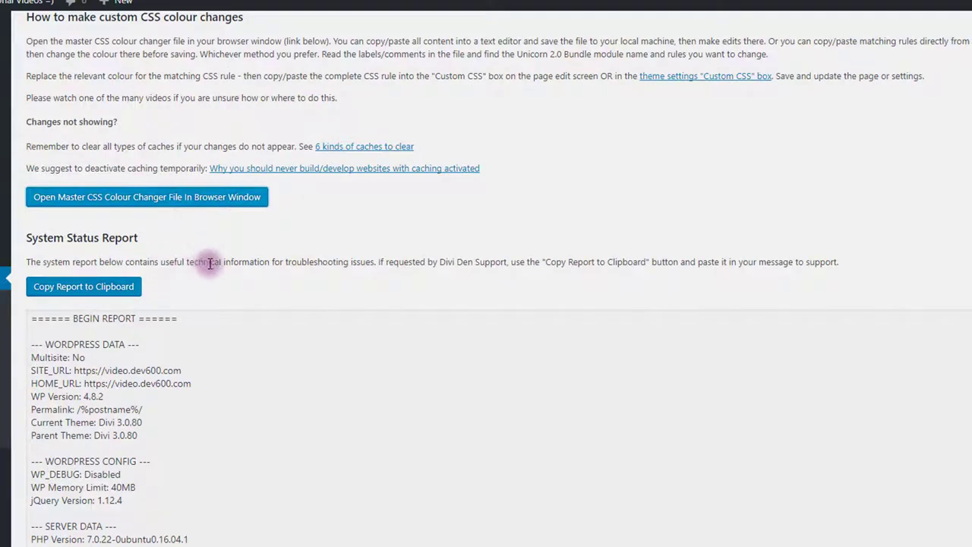
pyautogui.scroll(-4, 212, 281)
pyautogui.scroll(5, 215, 286)
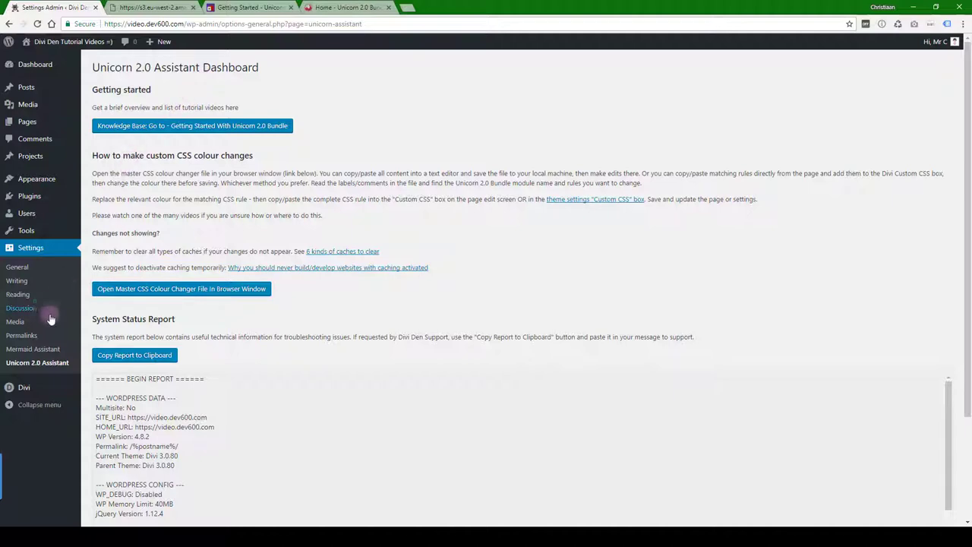
# Import unicorn-bundle-2-0-ALL-modules-LIBRARY-import.json into the Divi Library
pyautogui.moveTo(41, 392)
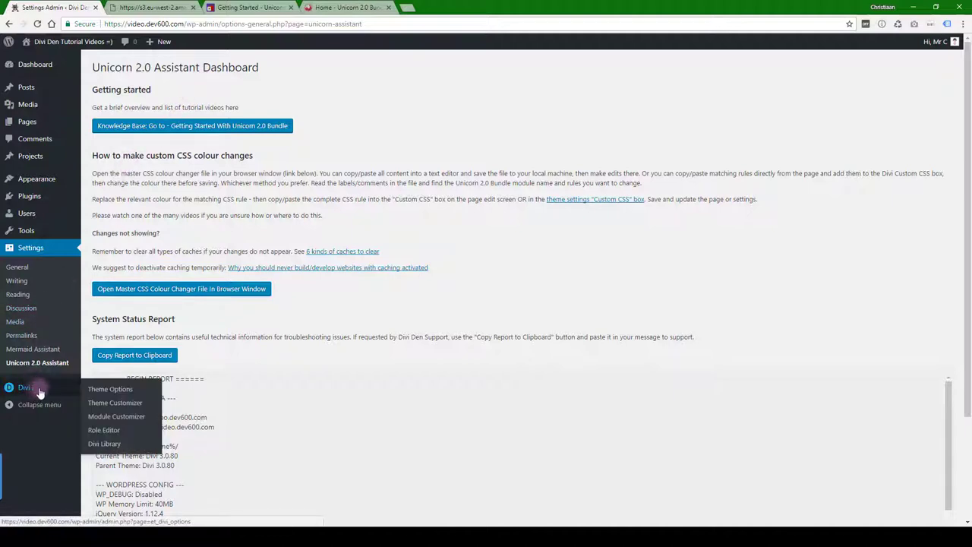
pyautogui.click(107, 445)
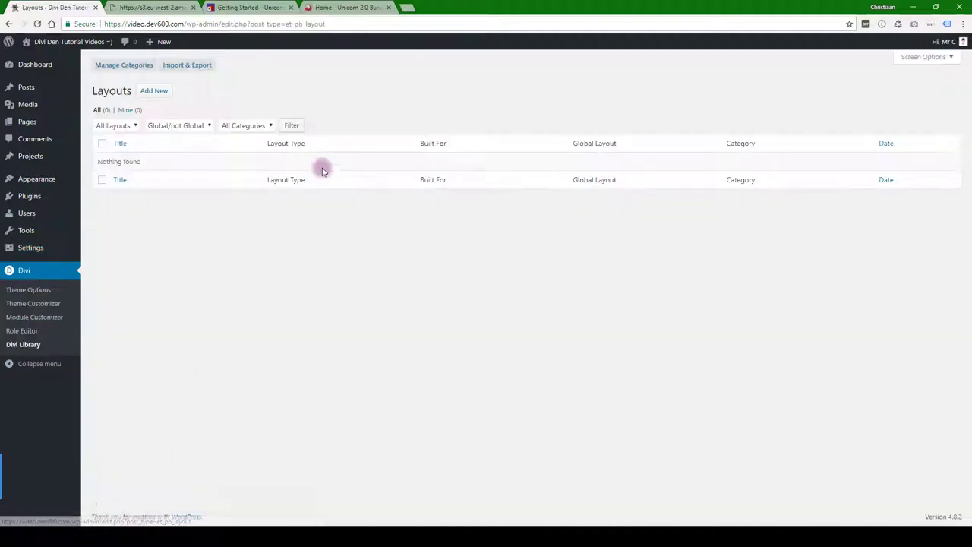
pyautogui.click(198, 67)
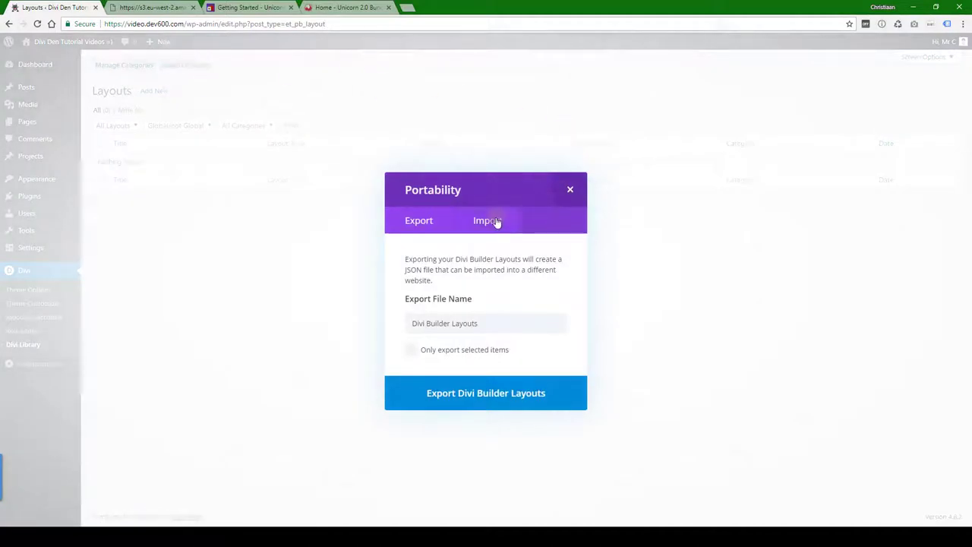
pyautogui.click(500, 221)
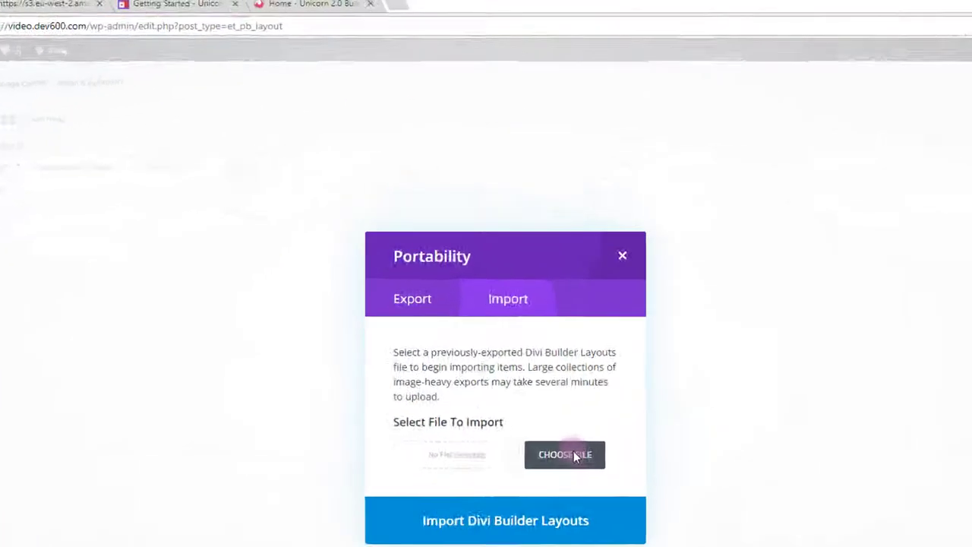
pyautogui.click(529, 332)
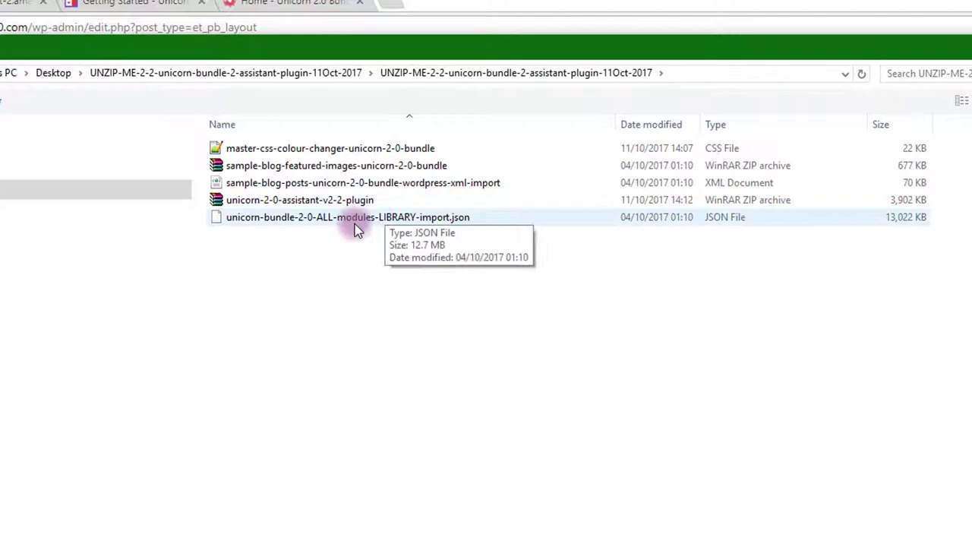
pyautogui.click(284, 221)
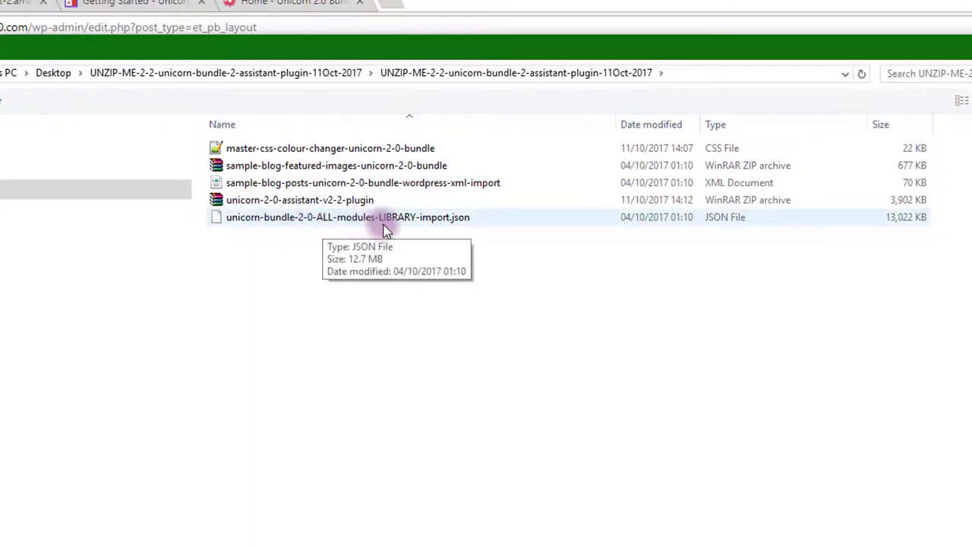
pyautogui.click(442, 220)
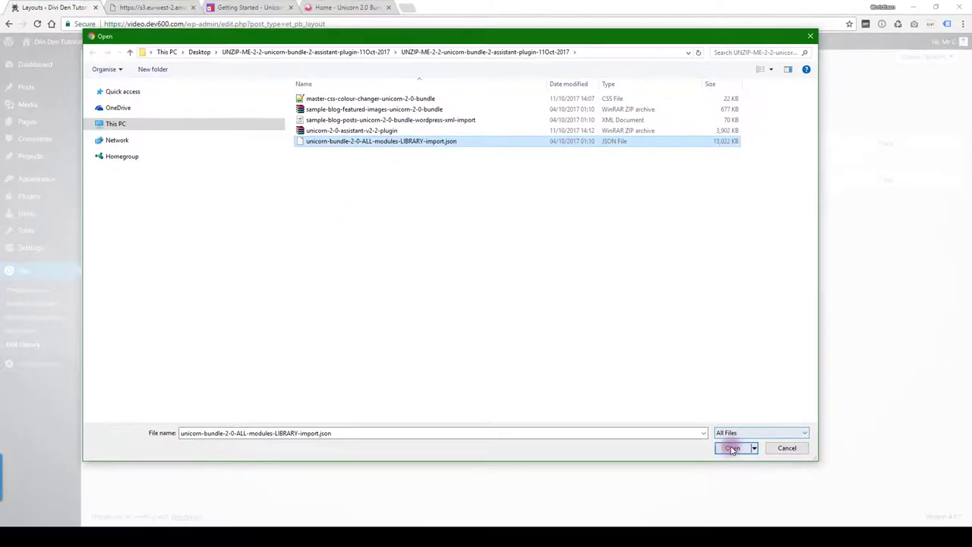
pyautogui.click(732, 448)
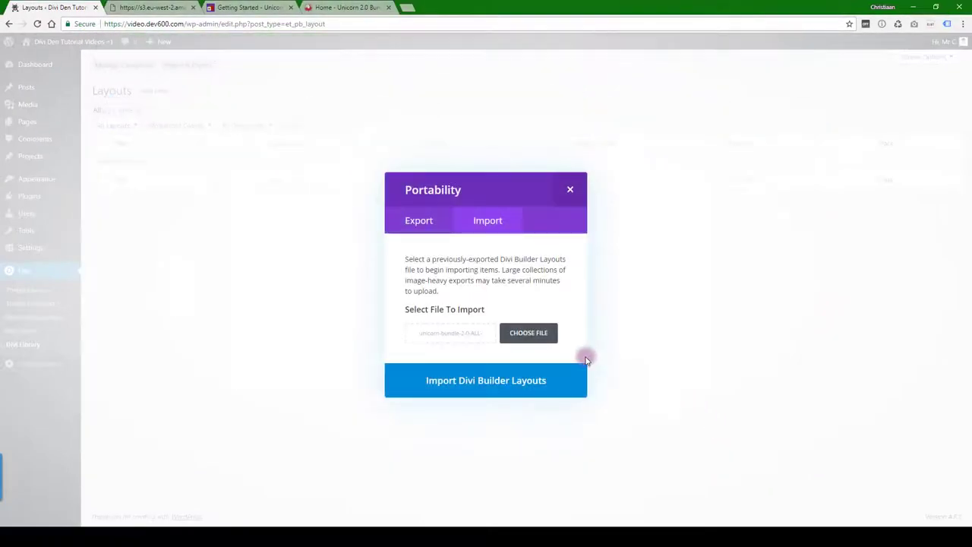
pyautogui.click(489, 381)
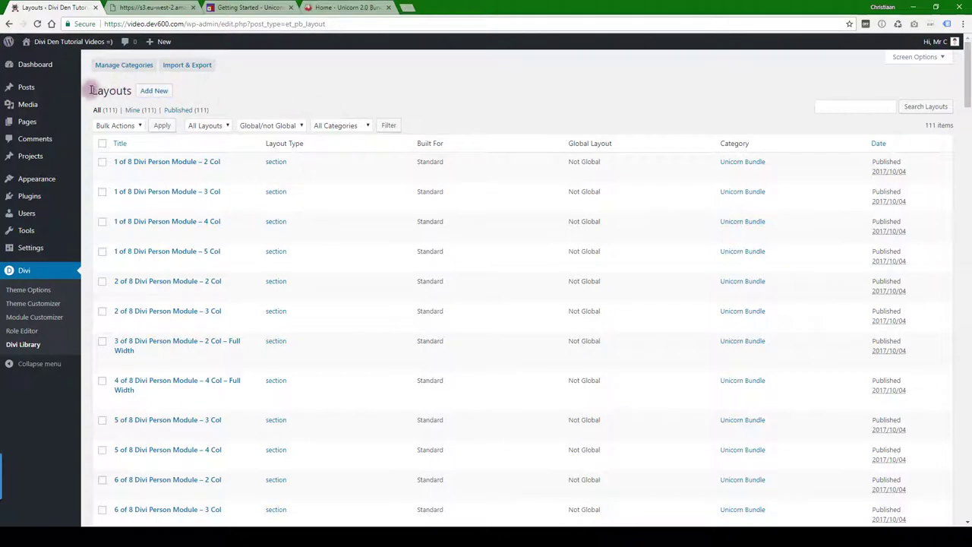
# Load the library layout Team Landing Divi Layout 1-1 Library Import into the Unicorn 2.0 Test Page and update the page
pyautogui.click(29, 123)
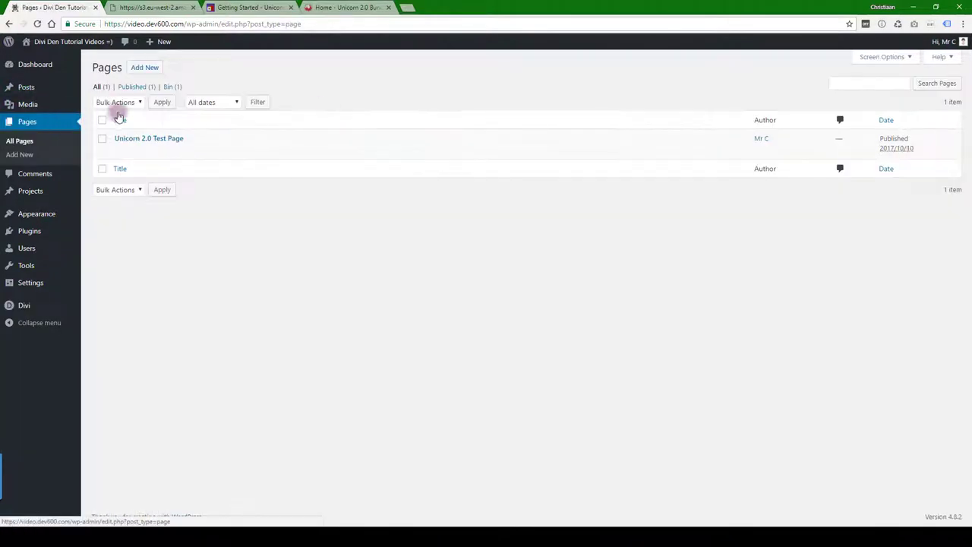
pyautogui.click(155, 140)
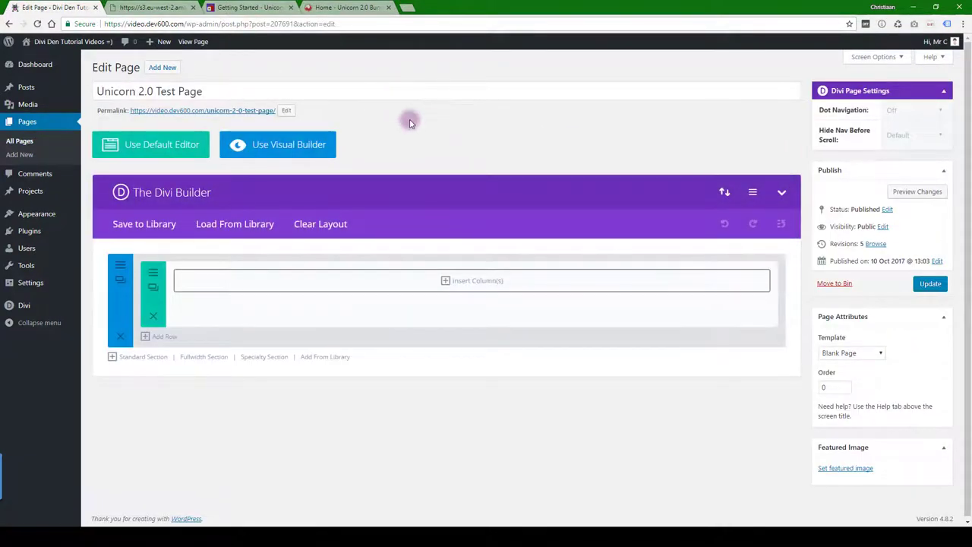
pyautogui.click(236, 225)
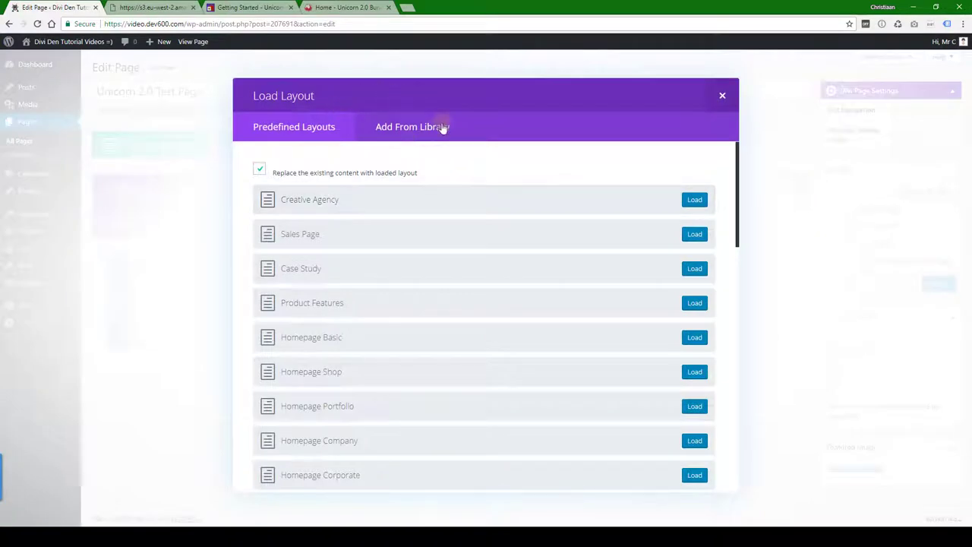
pyautogui.click(419, 129)
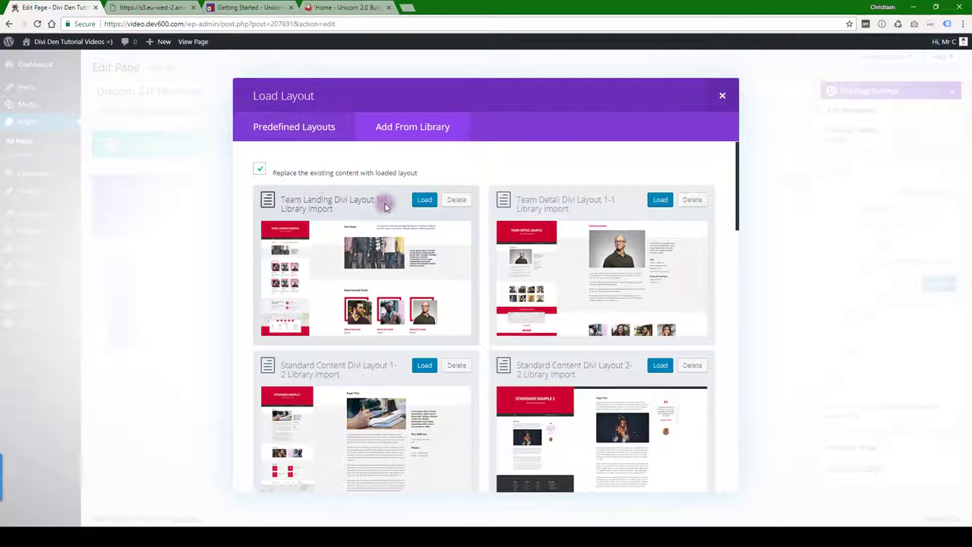
pyautogui.click(425, 207)
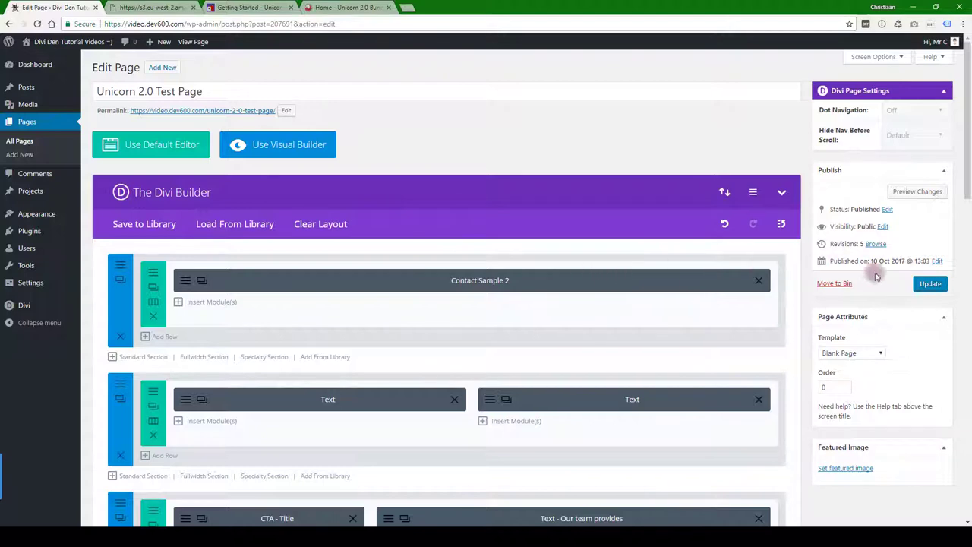
pyautogui.click(930, 285)
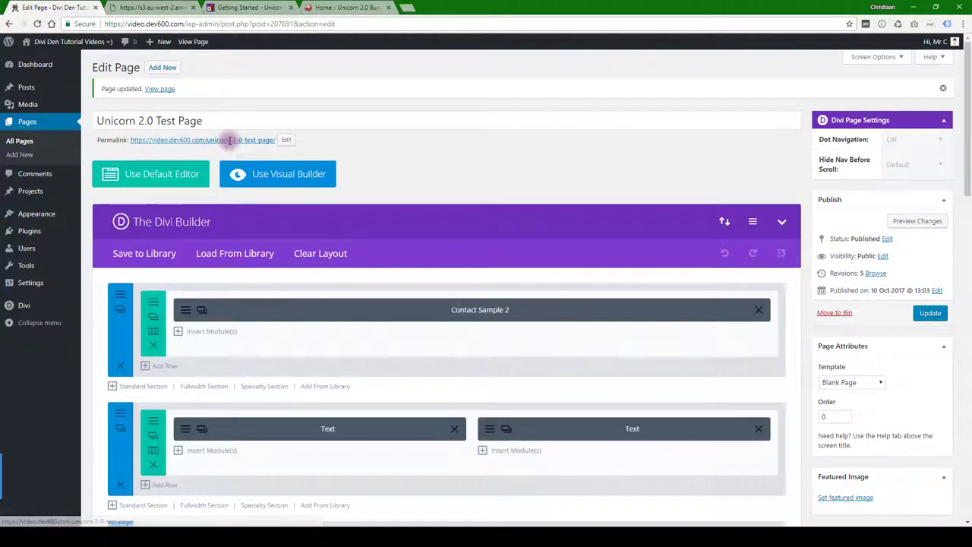
# Open the published Unicorn 2.0 Test Page in a new browser tab and examine its slider and team sections
pyautogui.rightClick(278, 149)
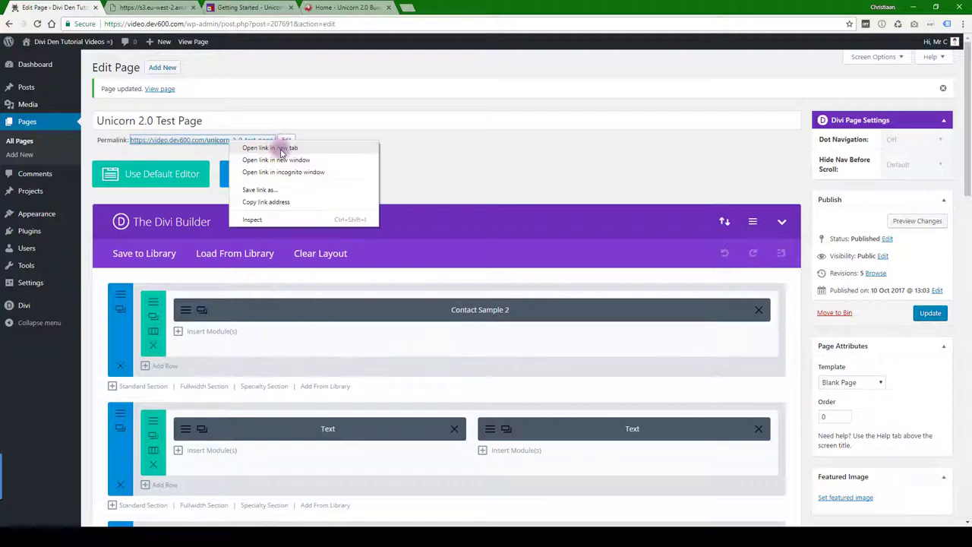
pyautogui.click(270, 148)
pyautogui.click(244, 7)
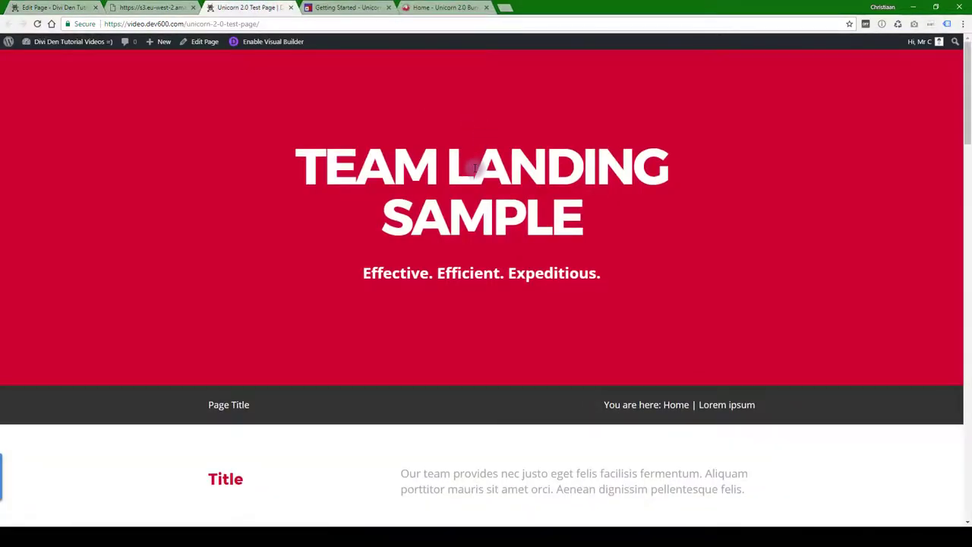
pyautogui.scroll(-7, 474, 168)
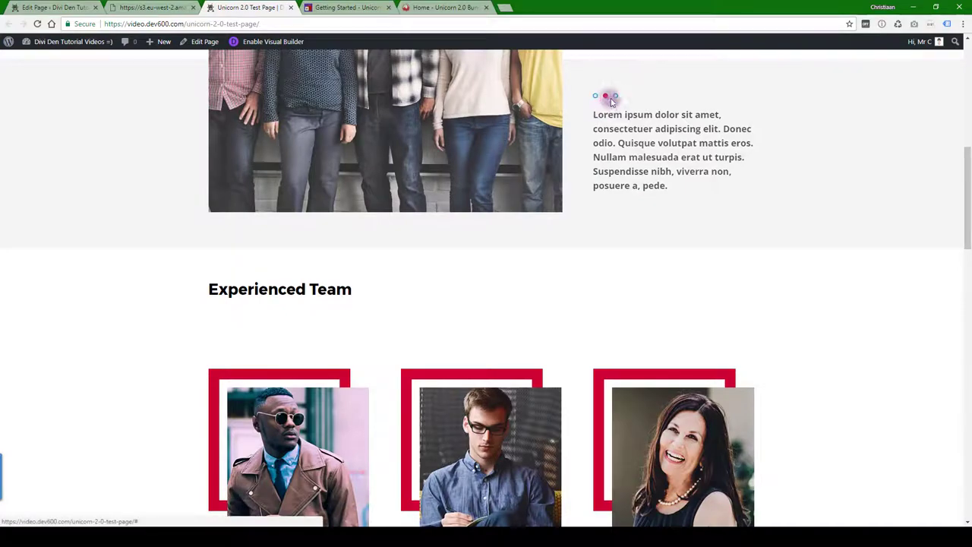
pyautogui.scroll(-3, 493, 188)
pyautogui.scroll(-2, 494, 188)
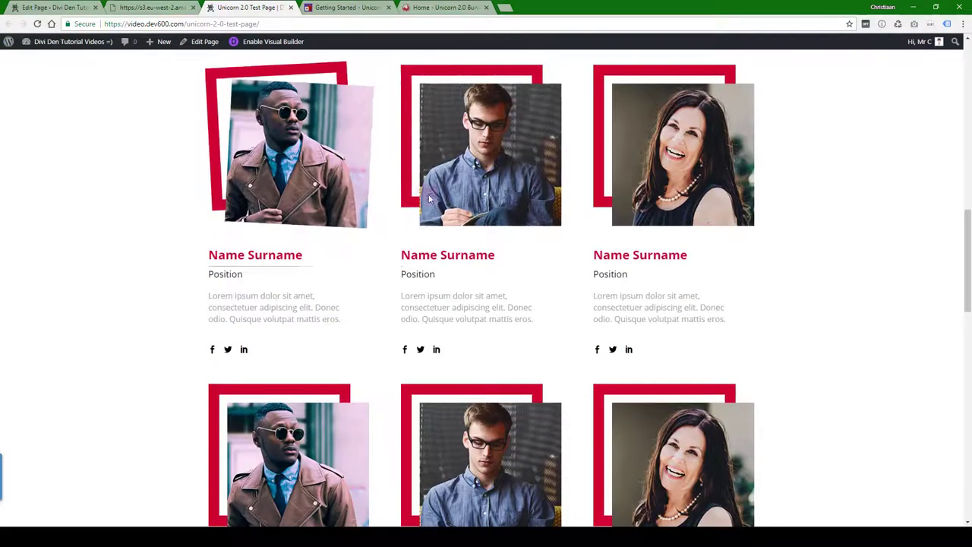
# Examine the published test page down to its map and footer, including the hover effects in the Experienced Team section
pyautogui.scroll(-15, 483, 361)
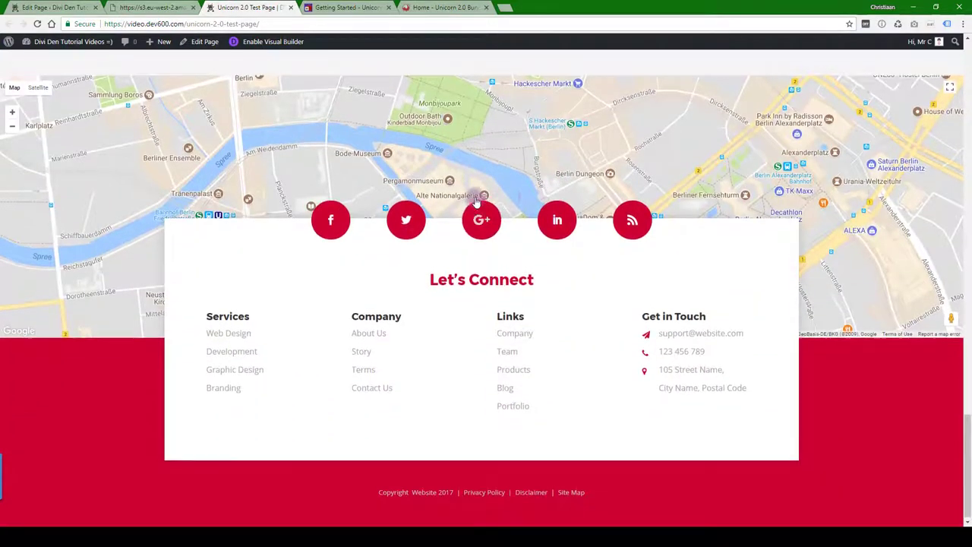
pyautogui.scroll(12, 486, 205)
pyautogui.scroll(6, 382, 148)
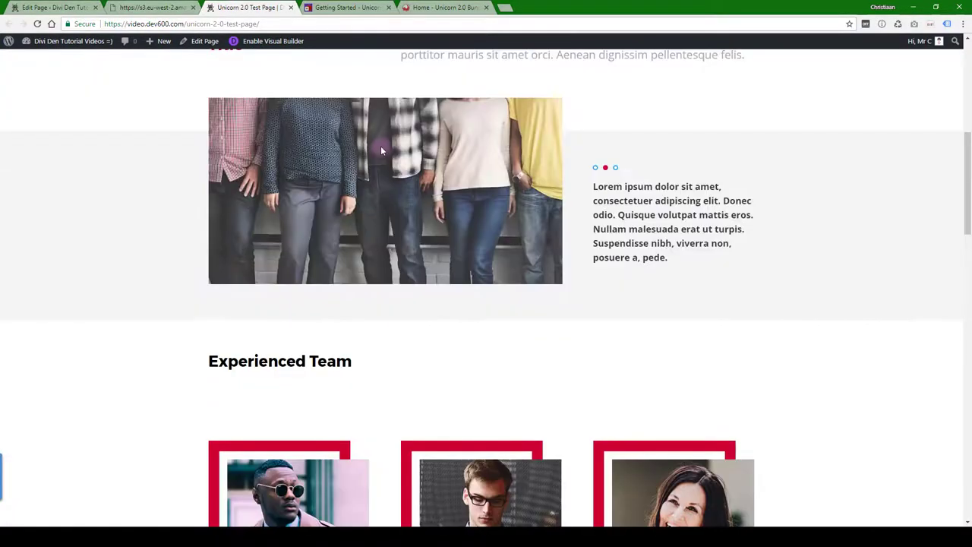
pyautogui.scroll(-3, 405, 170)
pyautogui.scroll(-1, 404, 170)
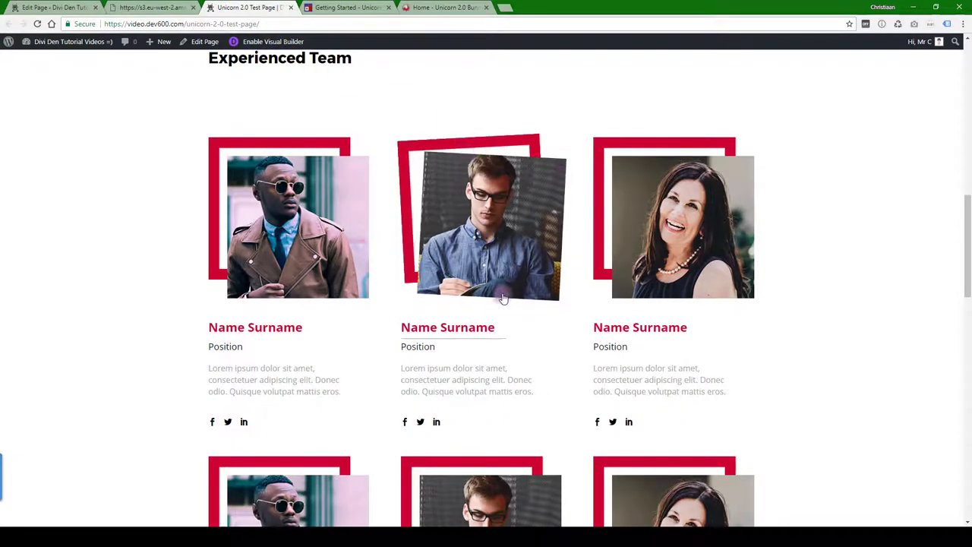
pyautogui.scroll(-1, 448, 317)
pyautogui.scroll(-3, 455, 265)
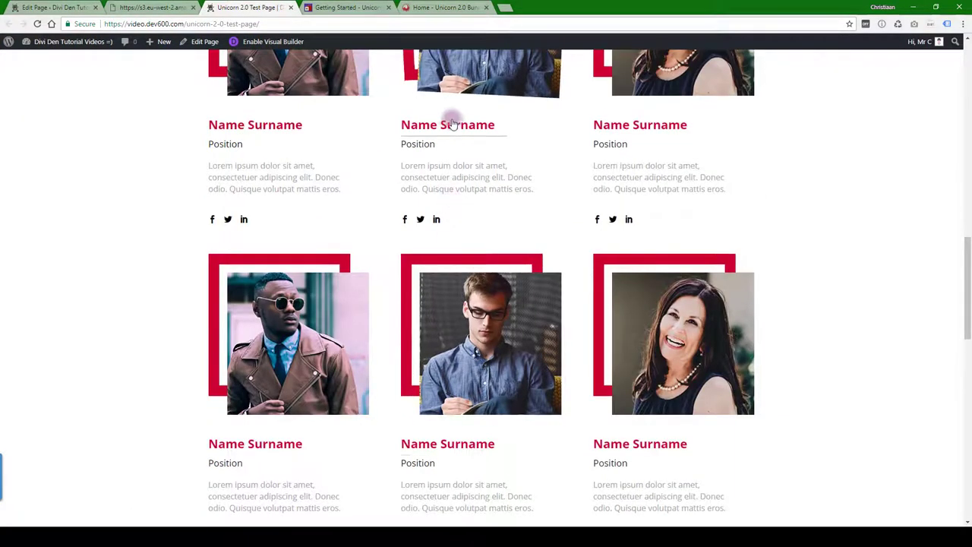
pyautogui.scroll(12, 302, 120)
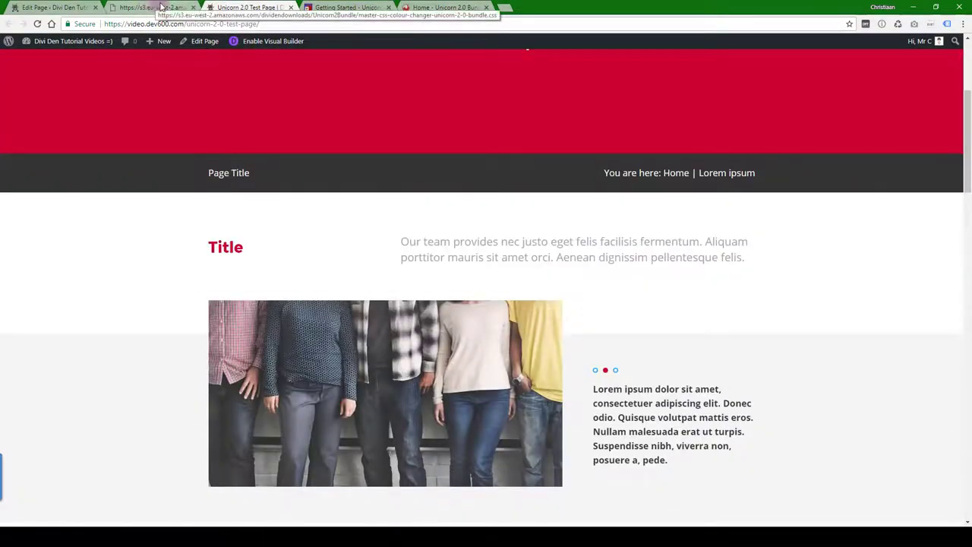
# Open the Unicorn 2.0 Test Page for editing and clear its entire Divi Builder layout
pyautogui.click(203, 42)
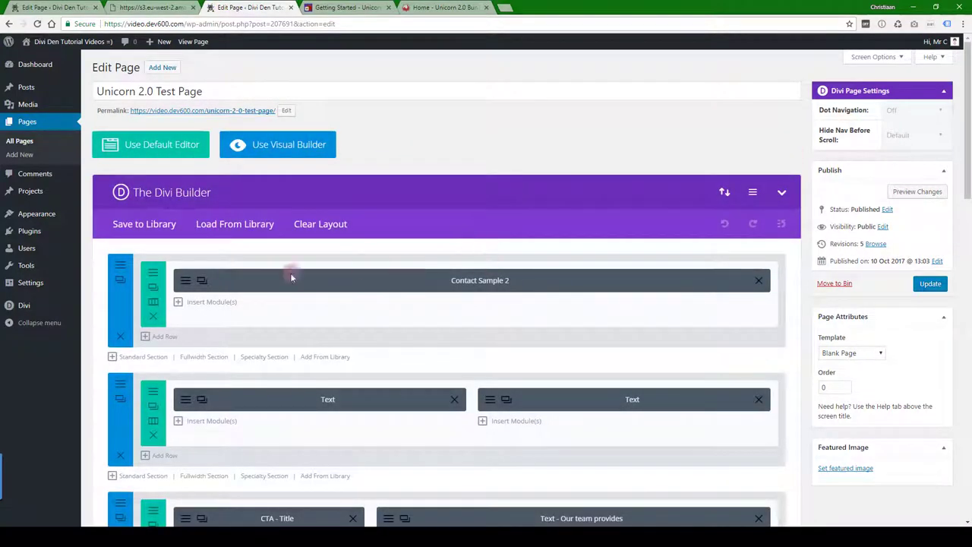
pyautogui.click(321, 226)
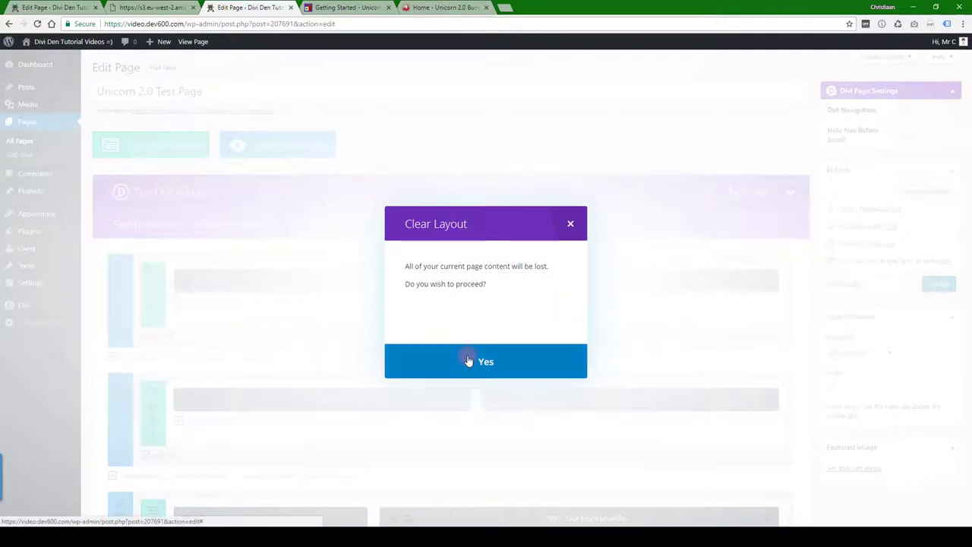
pyautogui.click(466, 354)
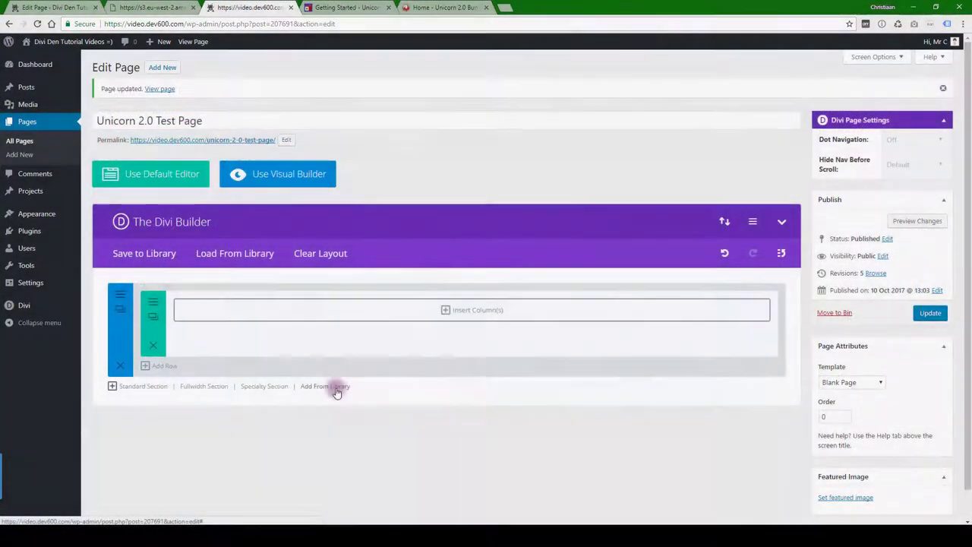
# Add the library section 6 of 8 Divi Person Module - 4 Col to the cleared page
pyautogui.click(334, 387)
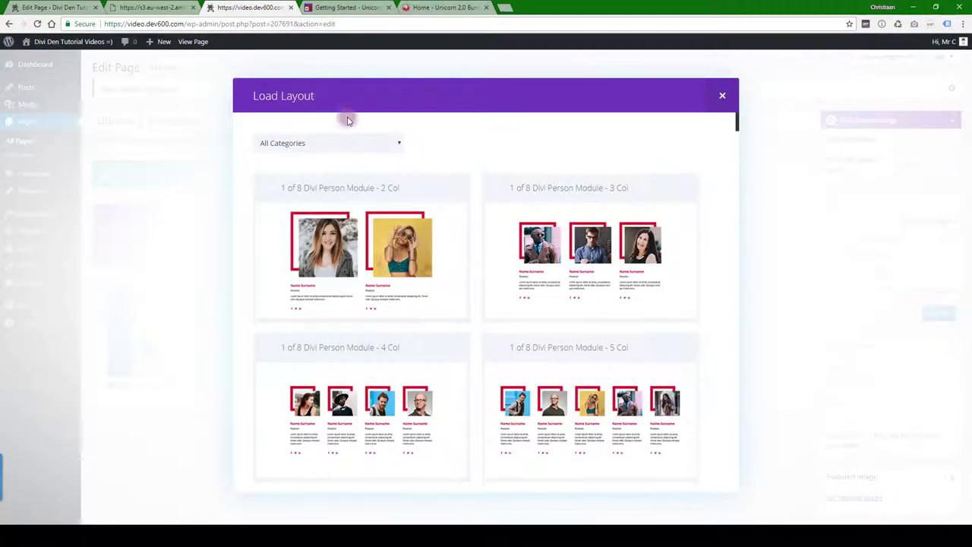
pyautogui.scroll(-2, 414, 186)
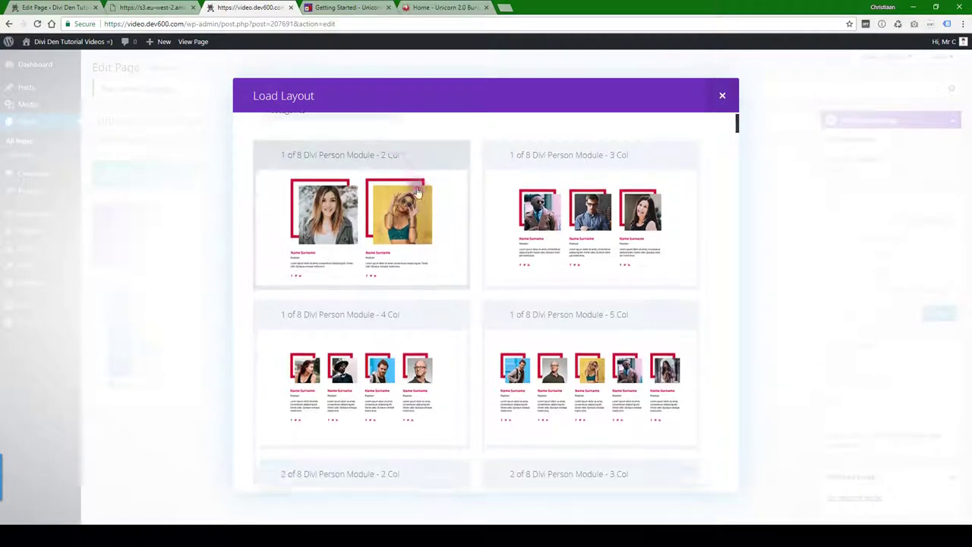
pyautogui.scroll(-6, 417, 192)
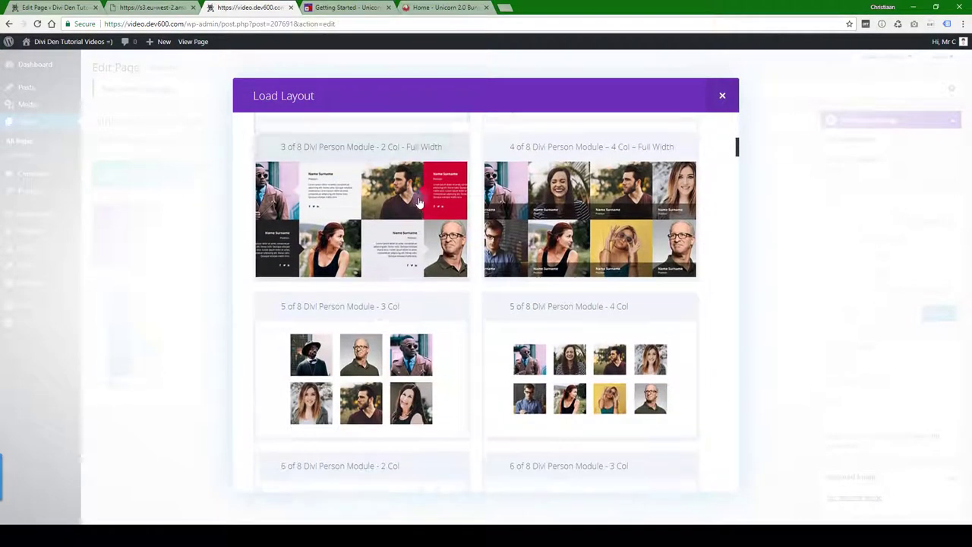
pyautogui.scroll(-3, 418, 202)
pyautogui.scroll(-3, 433, 210)
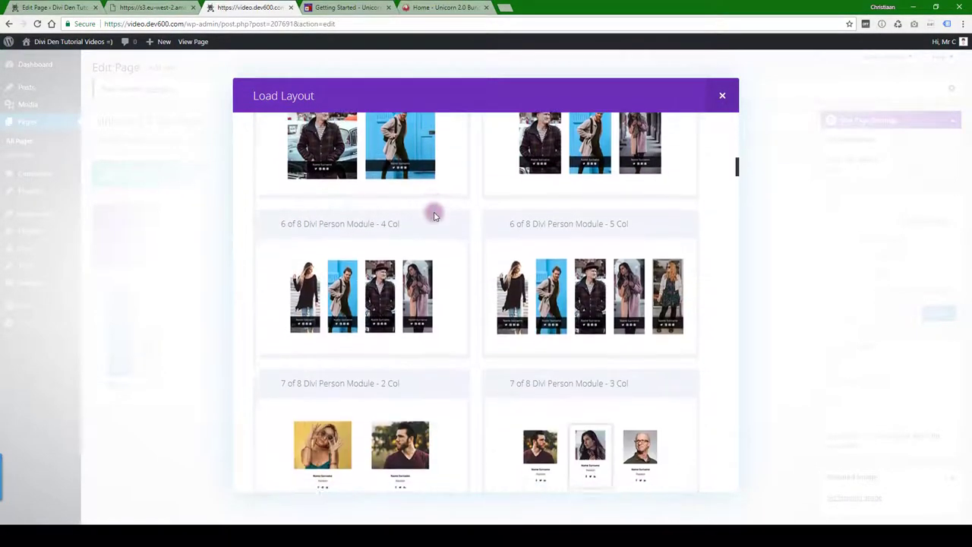
pyautogui.scroll(-2, 433, 216)
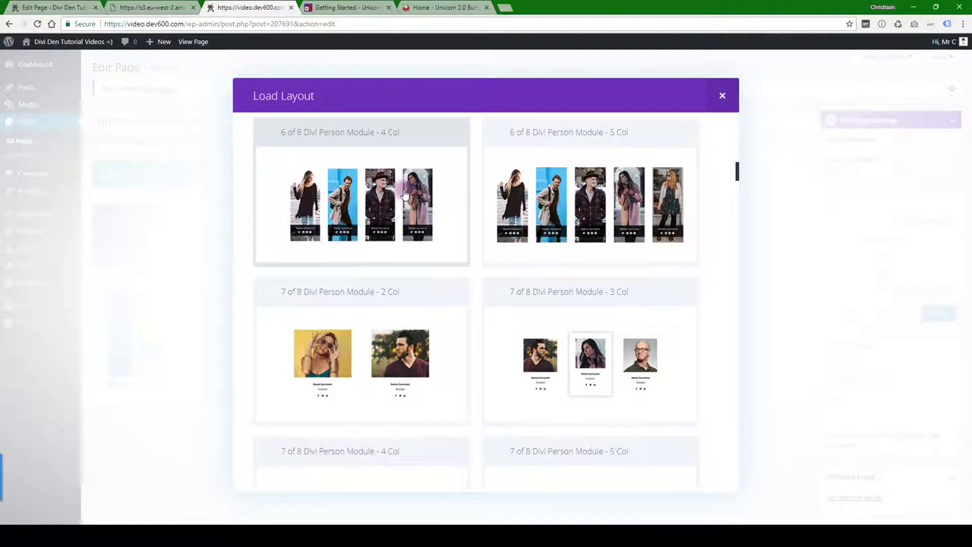
pyautogui.click(397, 196)
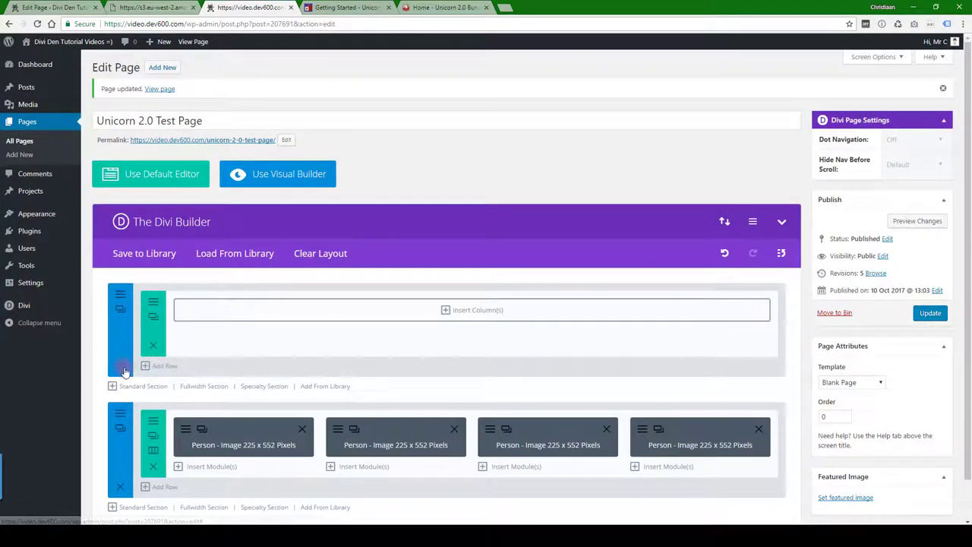
# Delete the empty section above the four Person modules and update the page
pyautogui.click(120, 365)
pyautogui.click(930, 313)
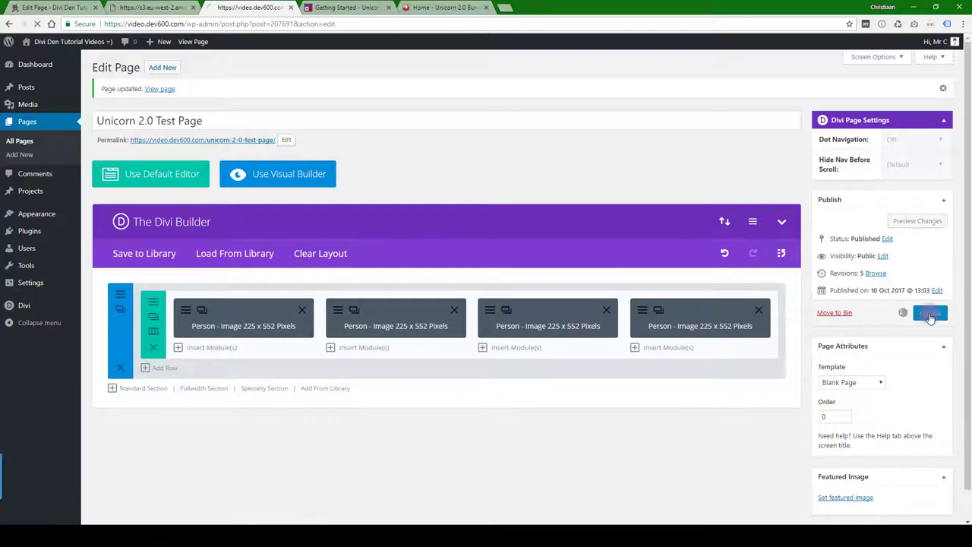
# Open the page's permalink in a new browser tab and view the four-column person section
pyautogui.rightClick(249, 143)
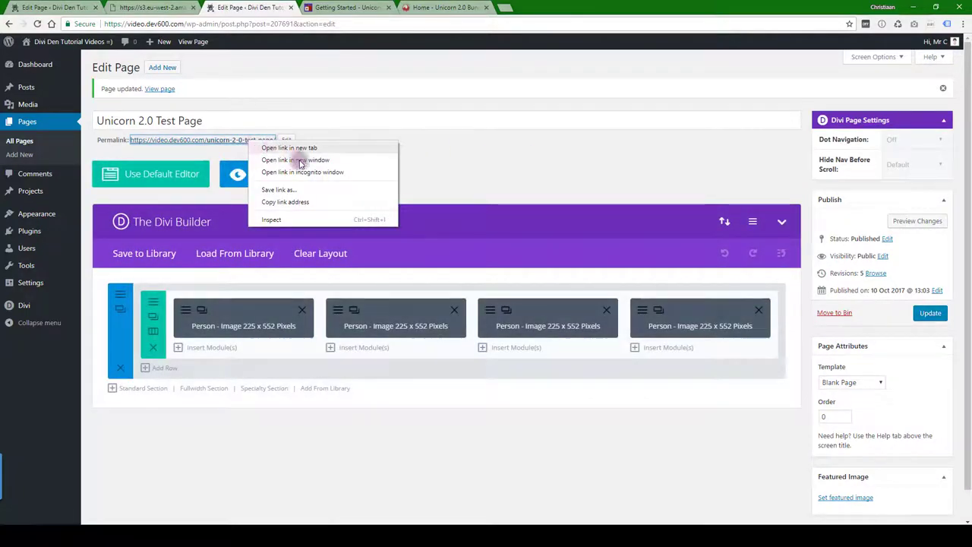
pyautogui.click(308, 147)
pyautogui.click(349, 7)
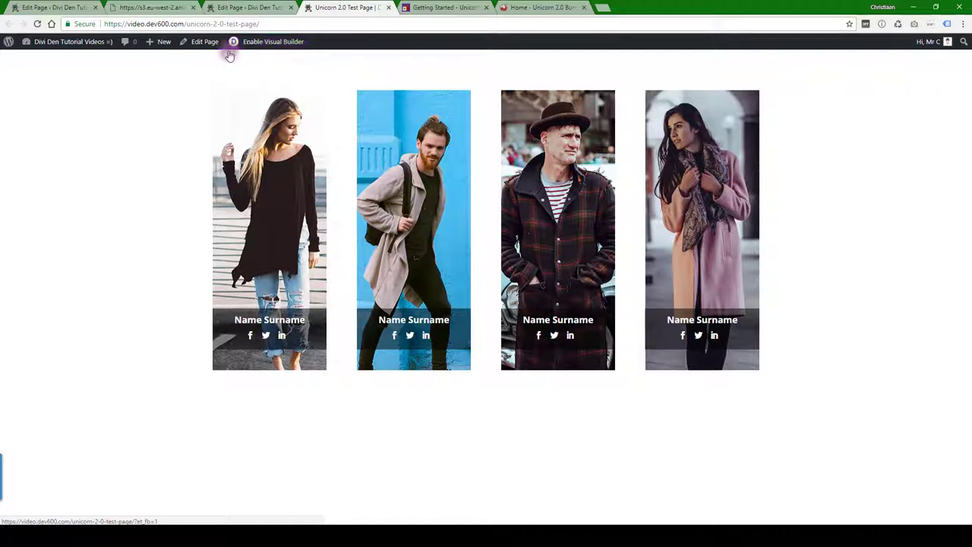
# Review the first Person module's content settings from name to background, save and exit them, and return to the published page
pyautogui.click(242, 7)
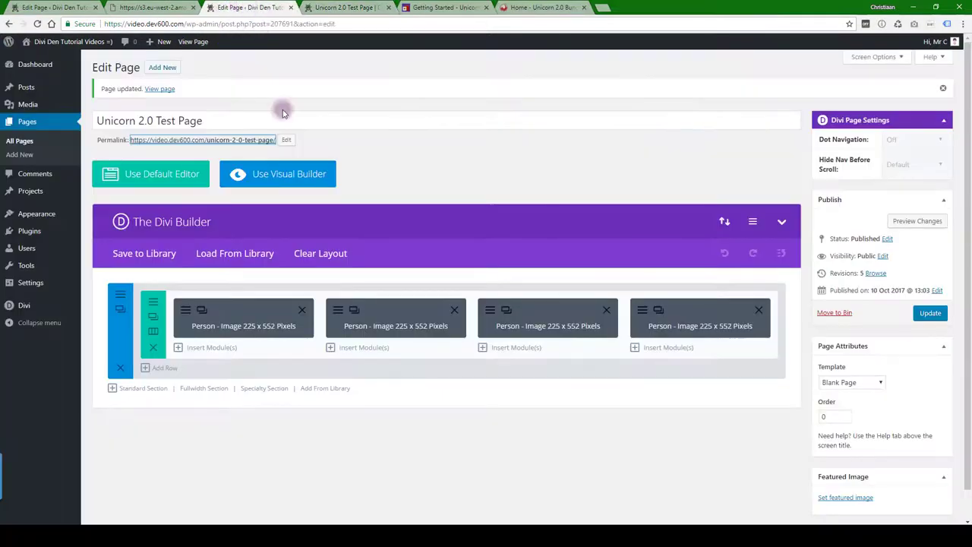
pyautogui.click(188, 313)
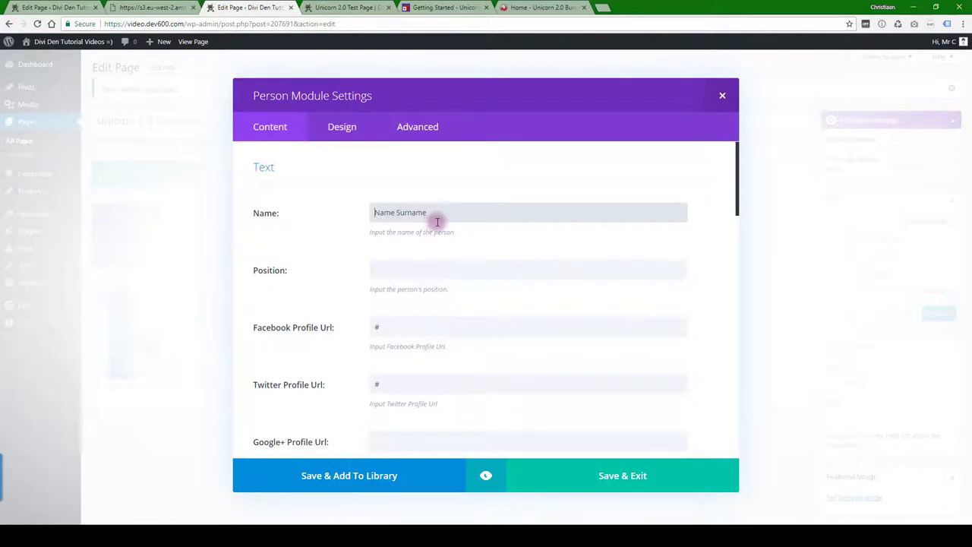
pyautogui.scroll(-2, 436, 221)
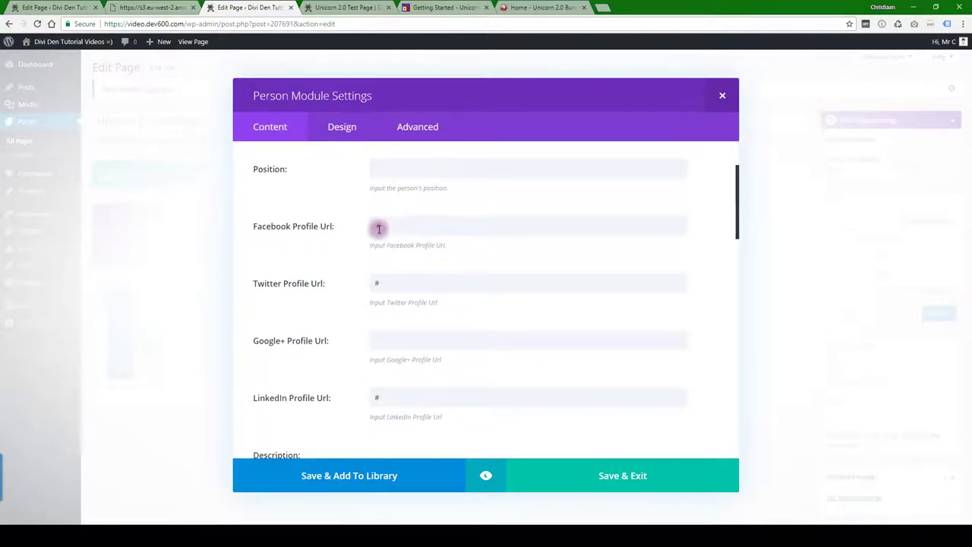
pyautogui.scroll(-2, 380, 238)
pyautogui.scroll(-2, 383, 242)
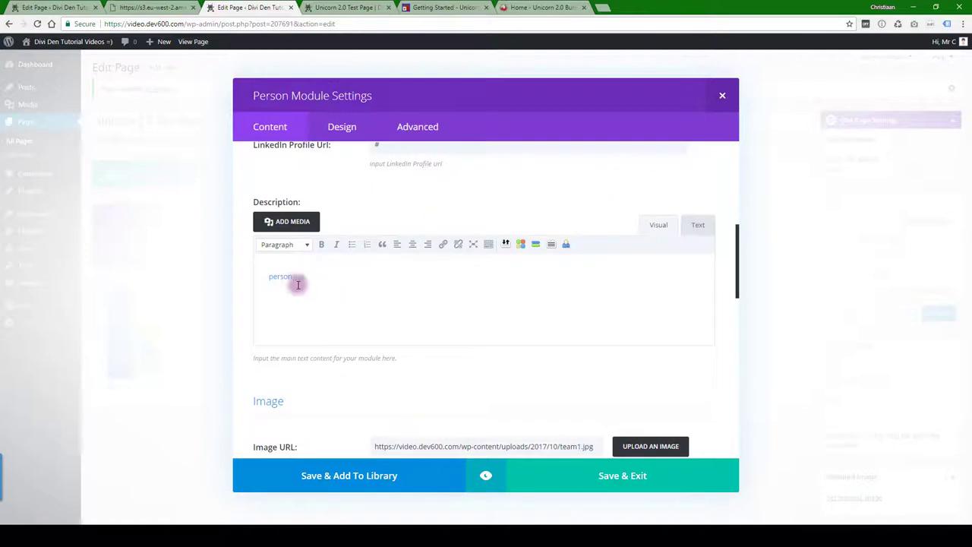
pyautogui.scroll(-5, 336, 327)
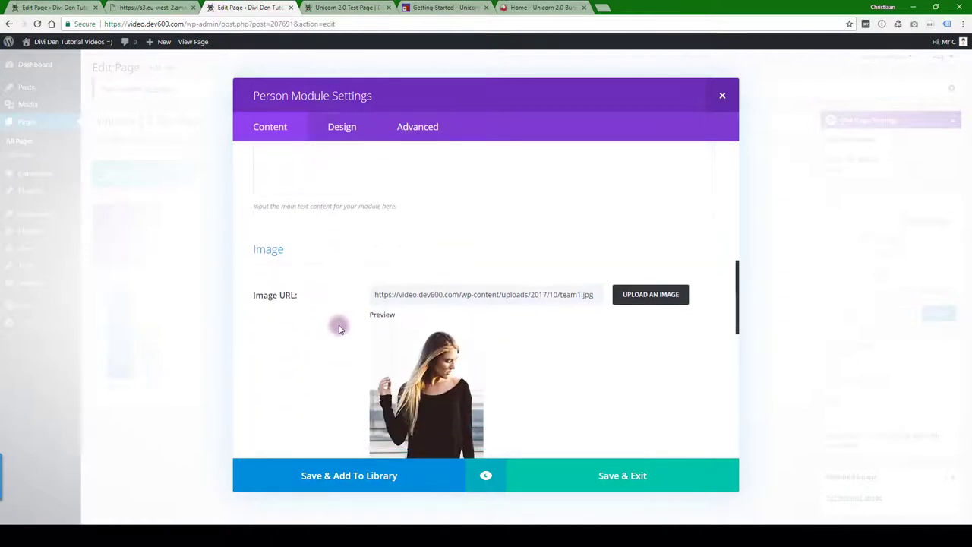
pyautogui.scroll(-4, 415, 265)
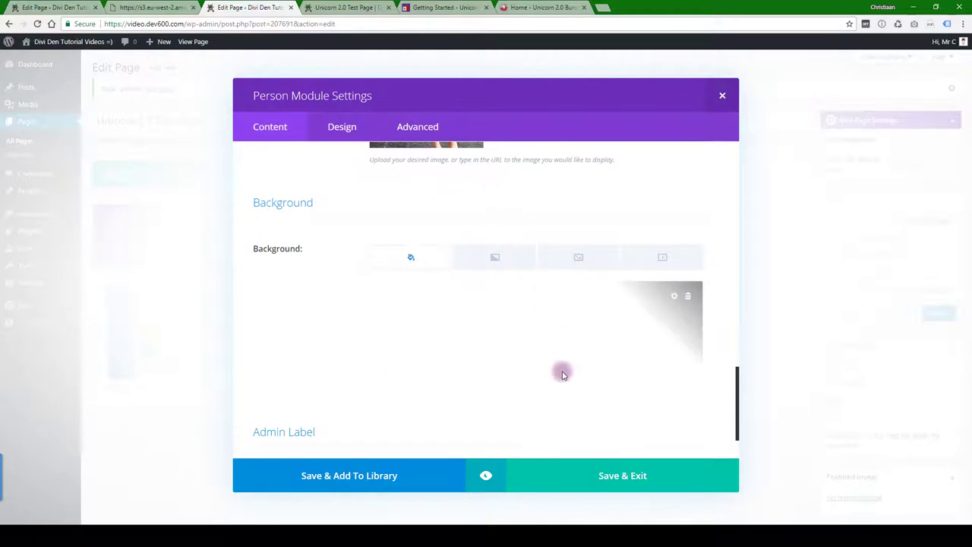
pyautogui.click(581, 481)
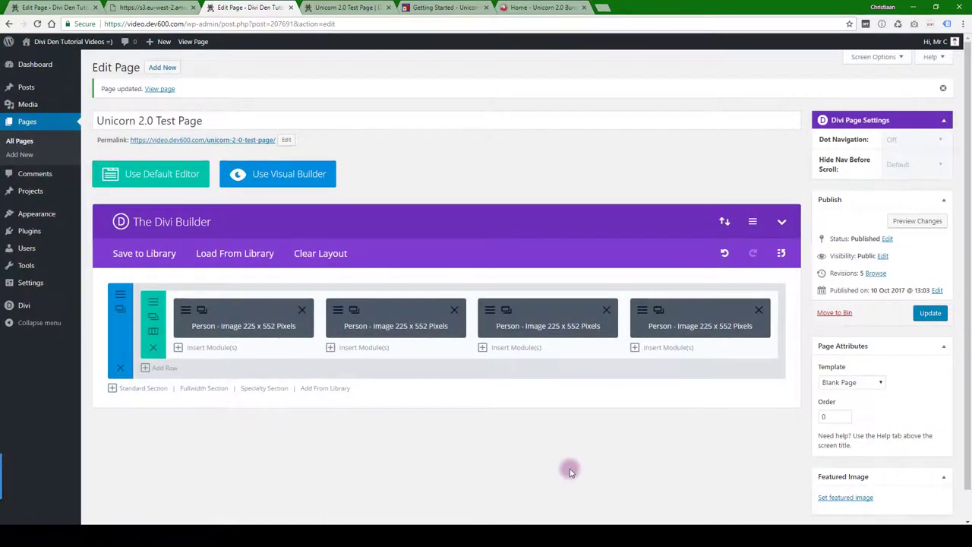
pyautogui.hotkey('ctrl', 'Tab')
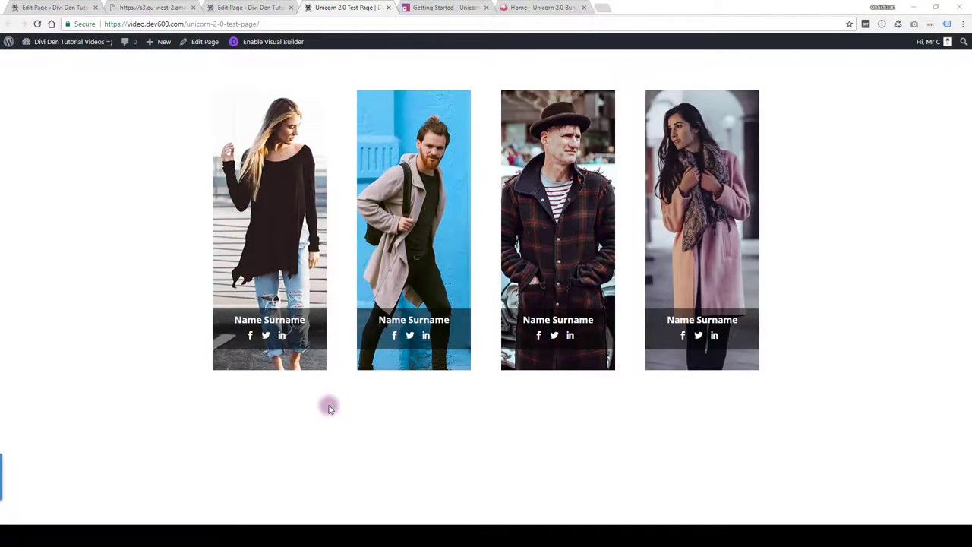